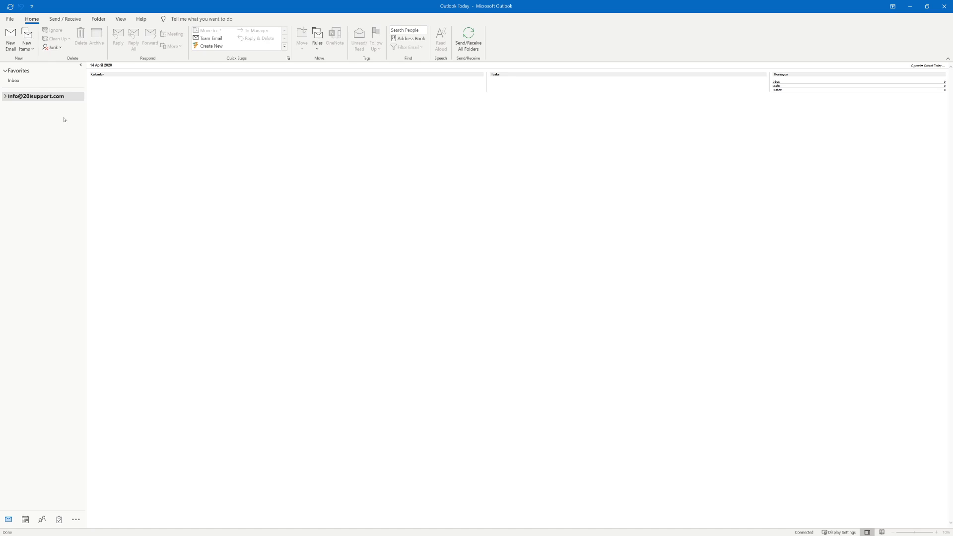
Show the Account Information backstage page for the existing mailbox
click(10, 19)
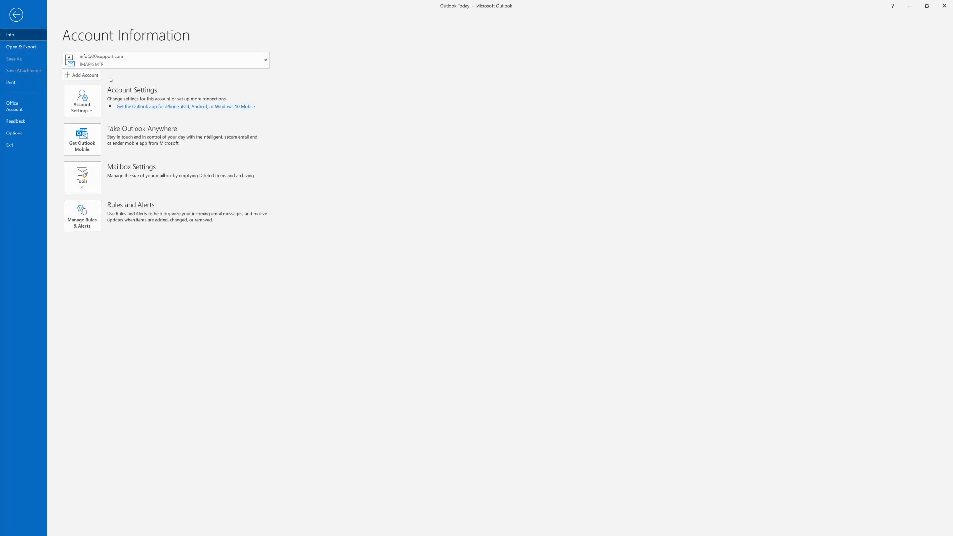
click(68, 76)
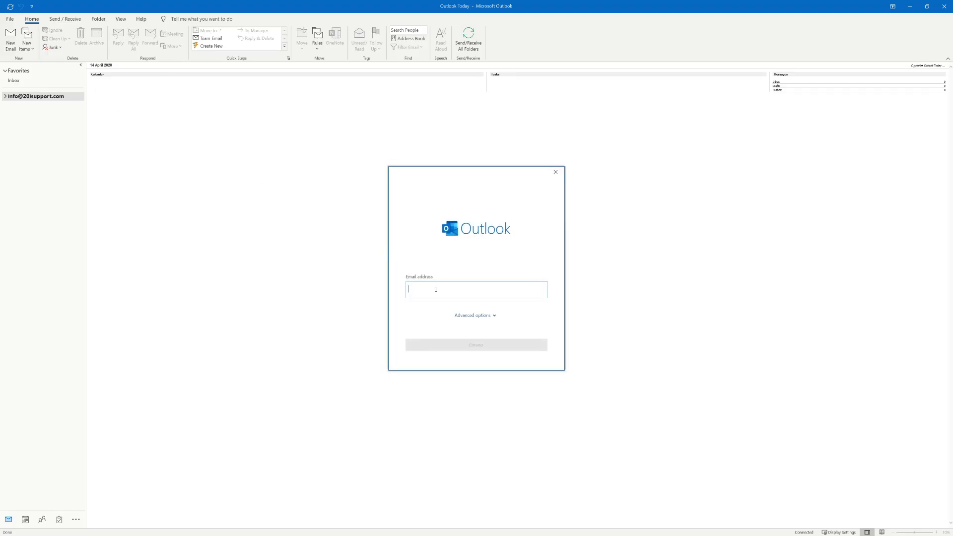
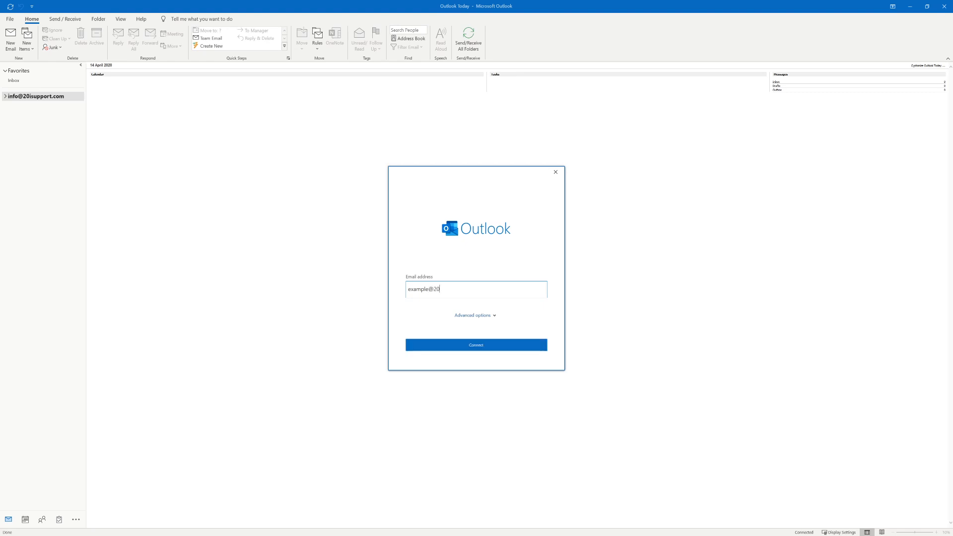
click(468, 315)
click(457, 324)
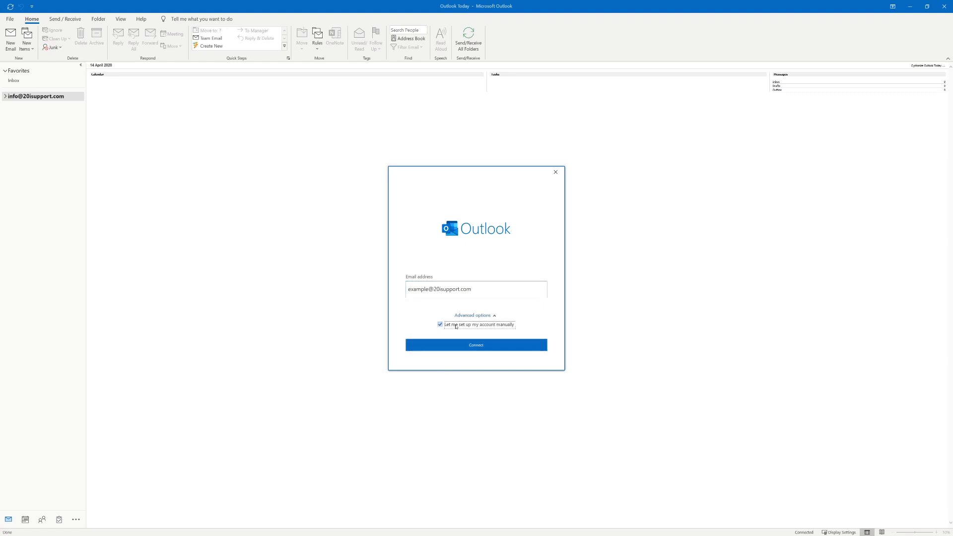
click(481, 345)
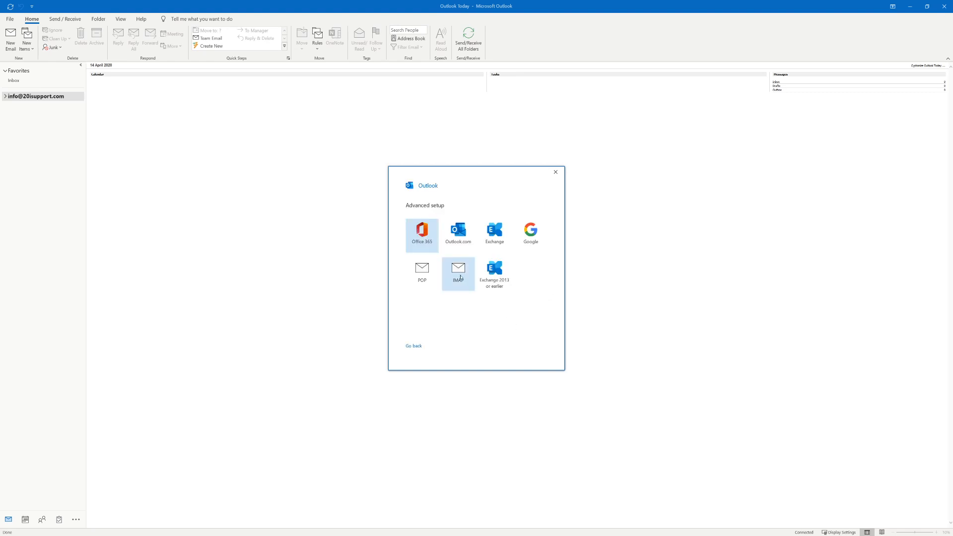
Choose IMAP as the account type in Advanced setup
click(458, 274)
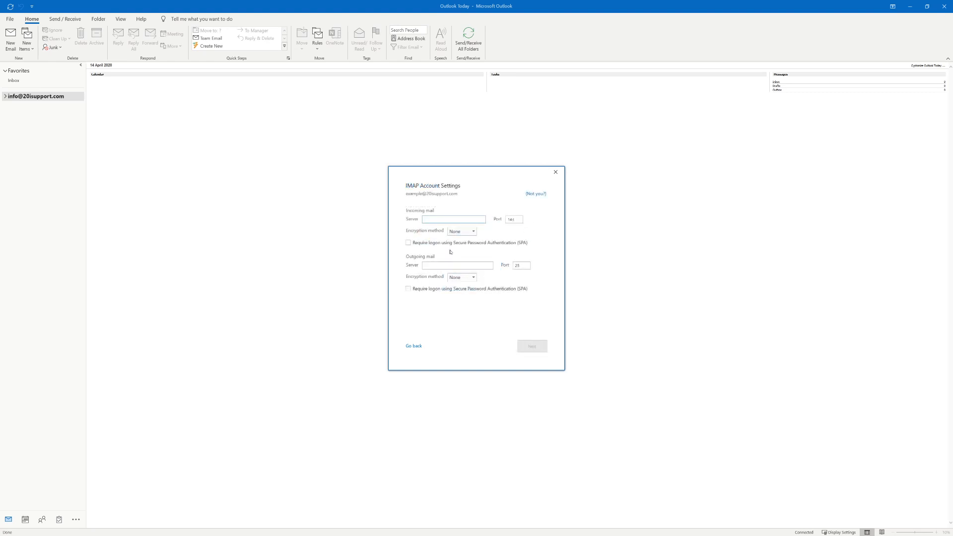
text(im)
text(ap.stackmail.com)
mouse_move(513, 218)
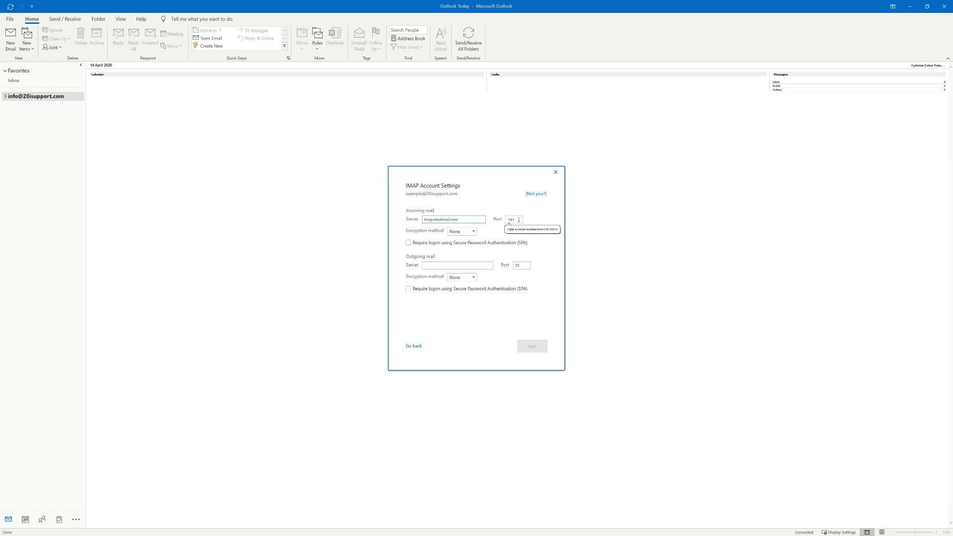
Set incoming server imap.stackmail.com with SSL/TLS encryption and port 993
click(472, 231)
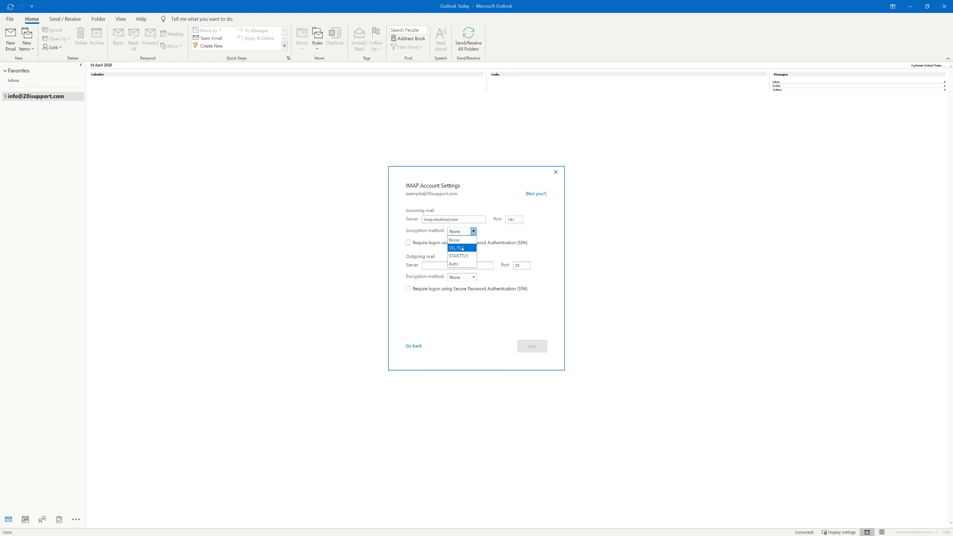
click(462, 247)
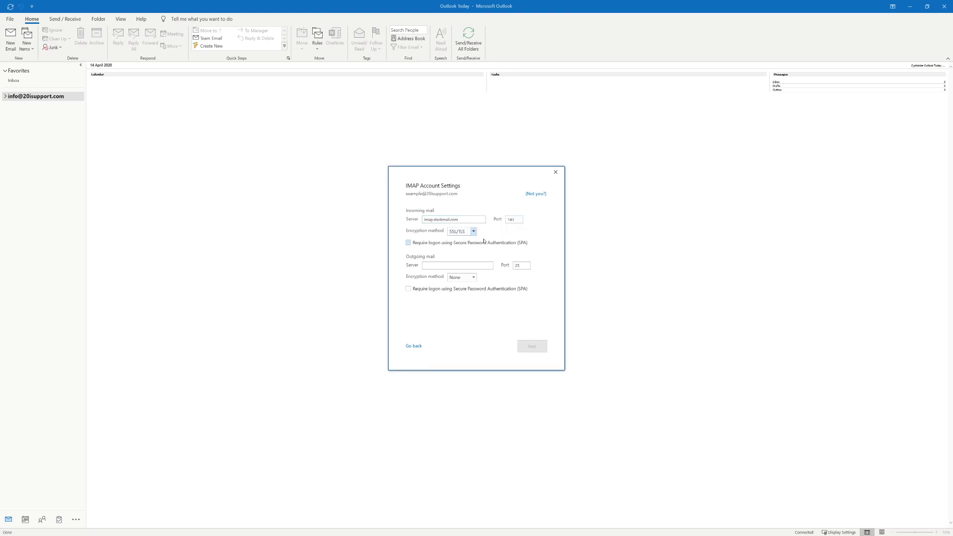
double_click(519, 220)
text(993)
click(444, 267)
text(sta)
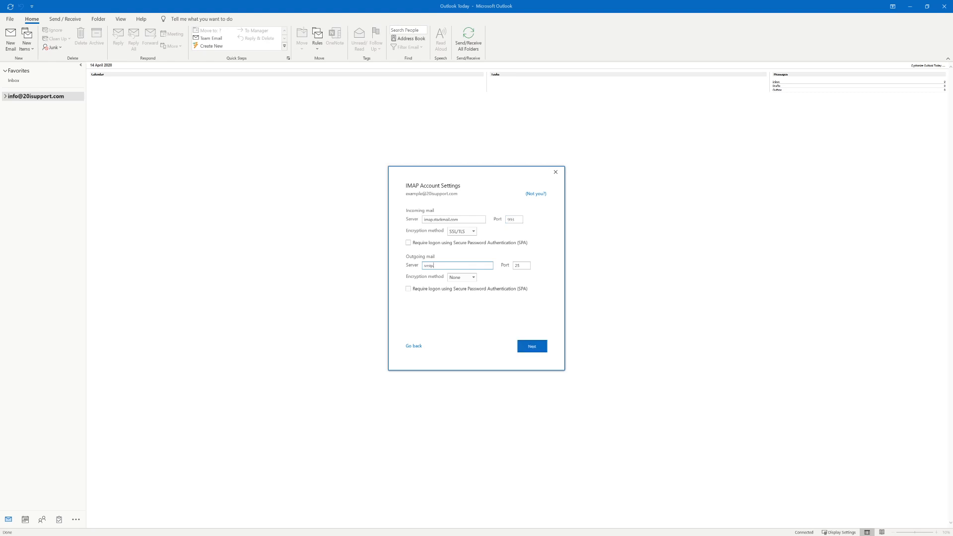
text(ckmail)
text(.com)
Set outgoing server smtp.stackmail.com with SSL/TLS on port 465 and continue to the password prompt
key(Tab)
click(473, 277)
click(463, 289)
click(521, 265)
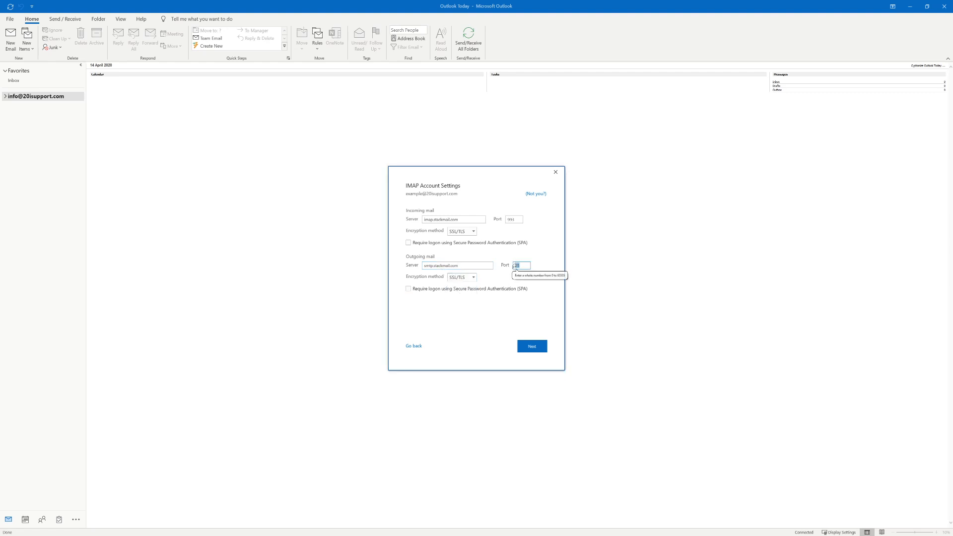
text(465)
click(532, 346)
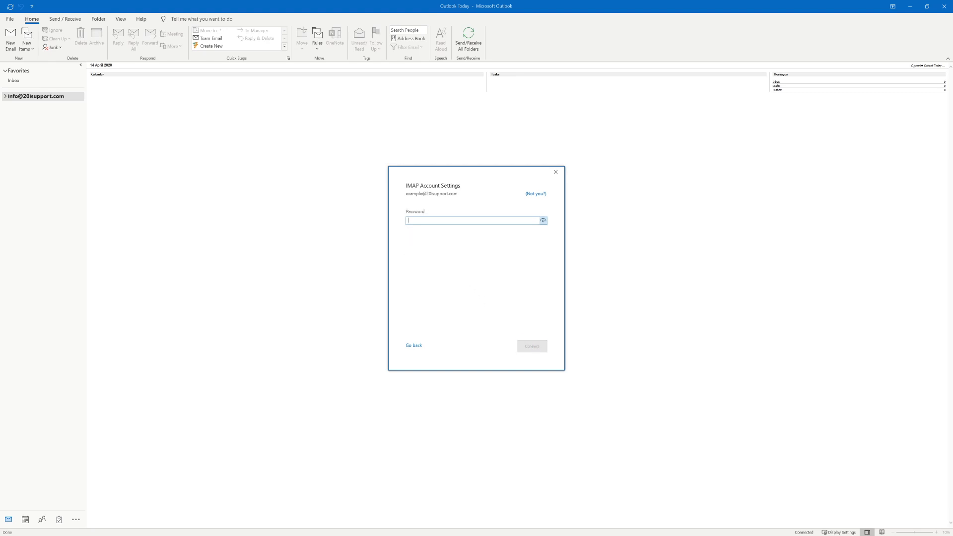
text(***)
click(532, 347)
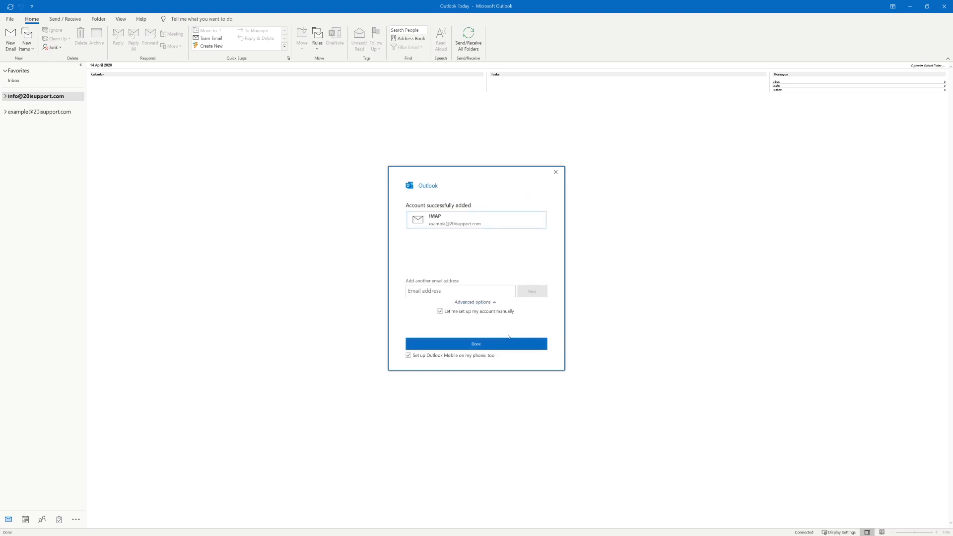
Close the 'Account successfully added' dialog to show the new mailbox's empty Inbox
click(474, 344)
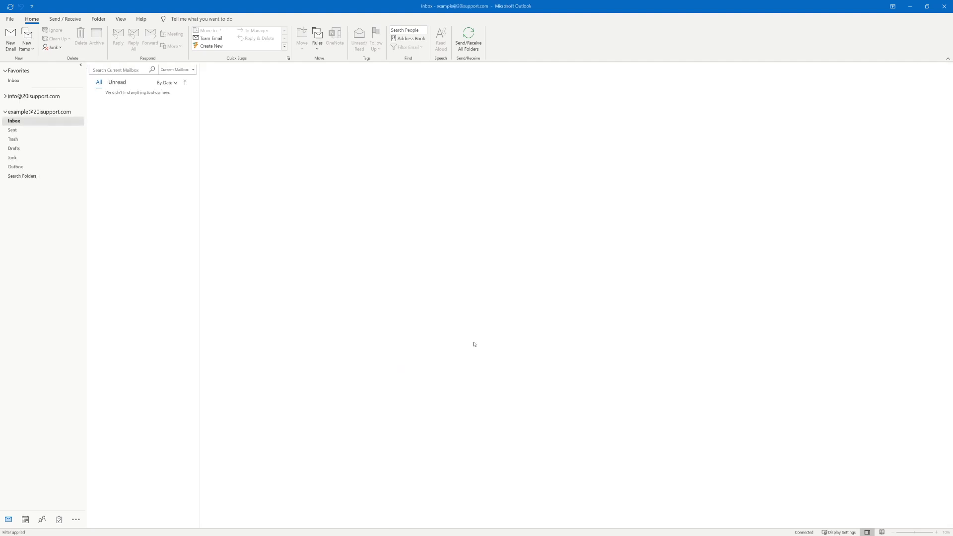